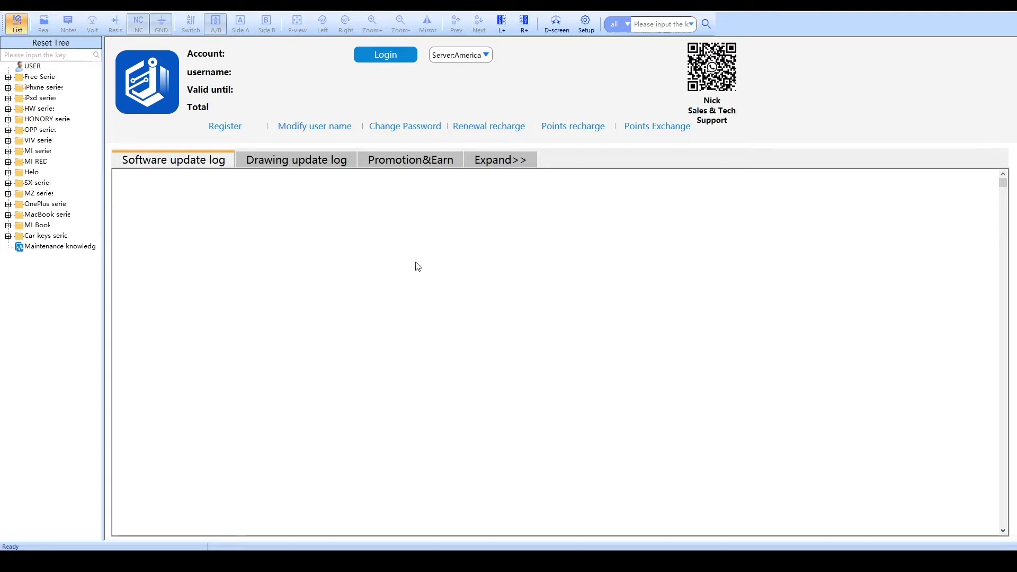
# Log in on the America server with the account password and view the Promotion&Earn rewards
pyautogui.click(411, 300)
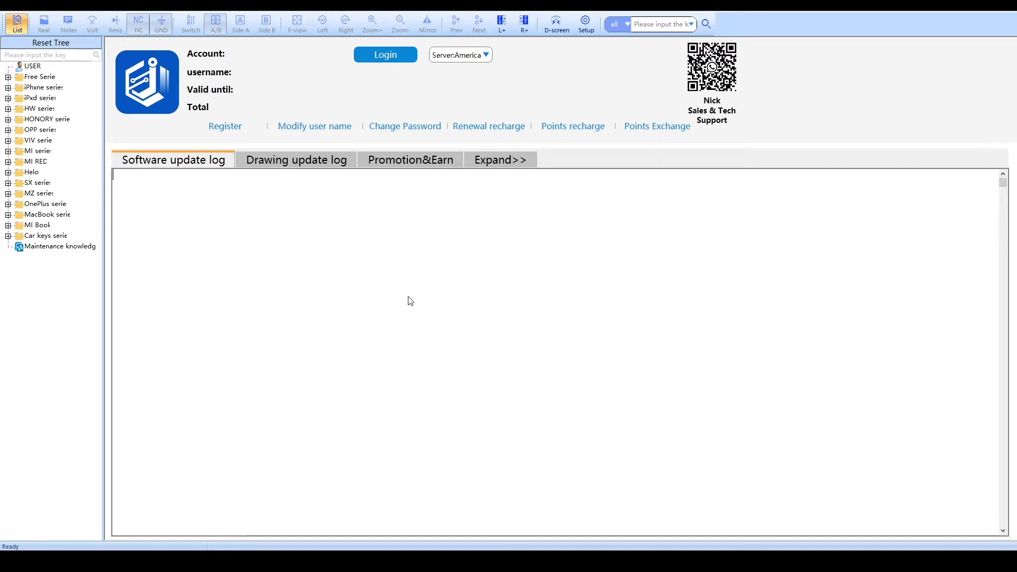
pyautogui.click(478, 56)
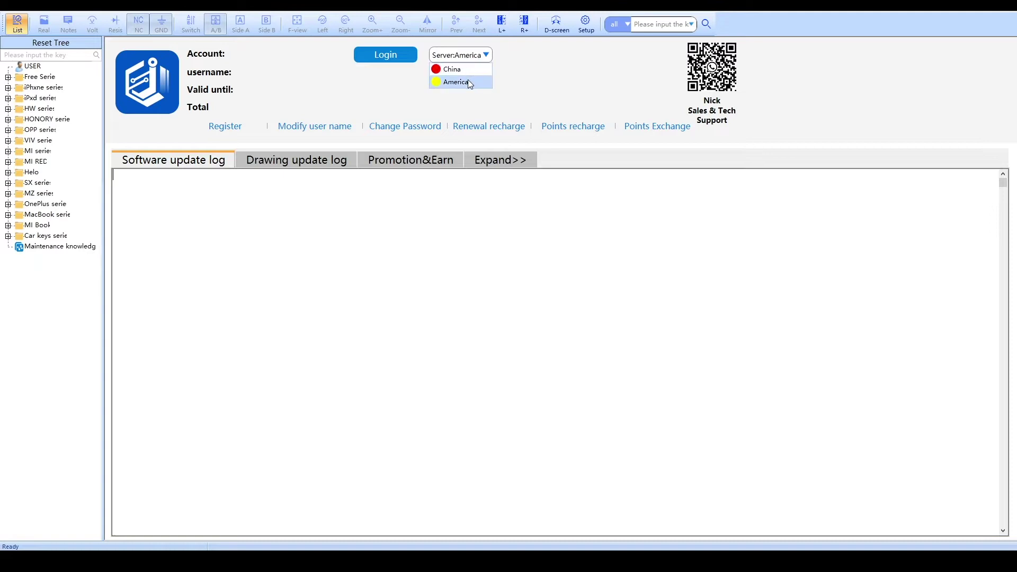
pyautogui.click(444, 56)
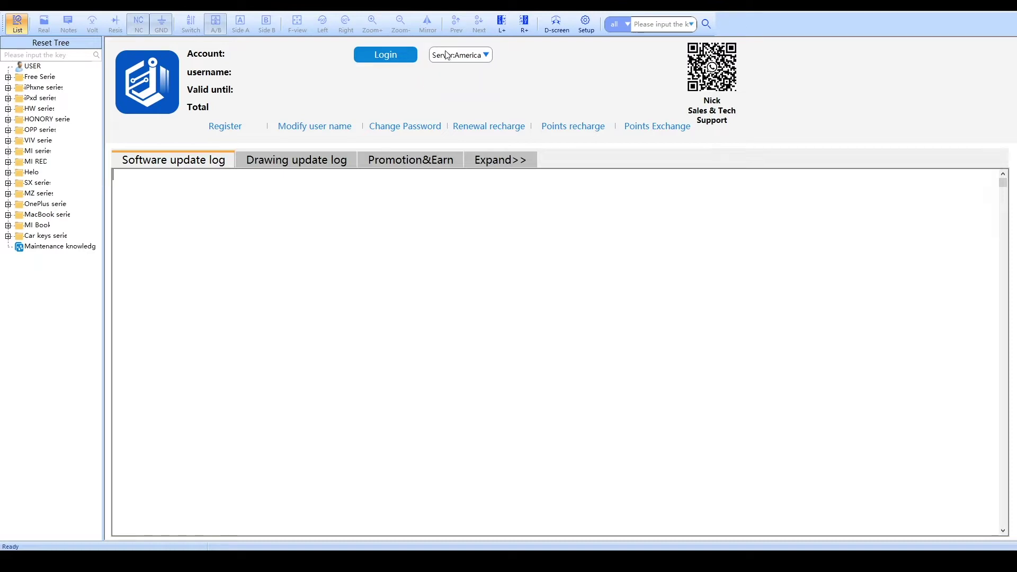
pyautogui.click(386, 55)
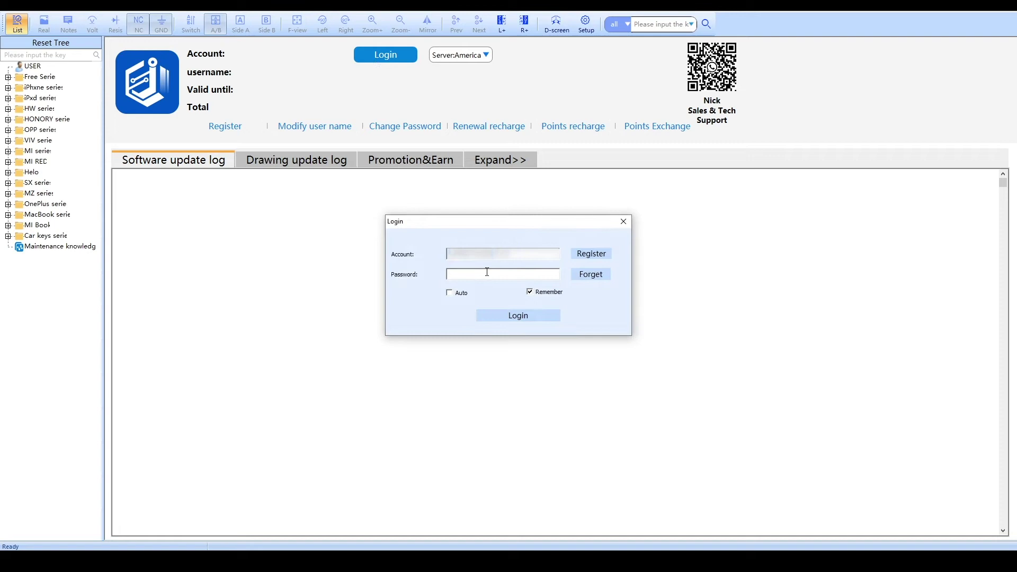
pyautogui.hotkey('ctrl', 'v')
pyautogui.click(511, 316)
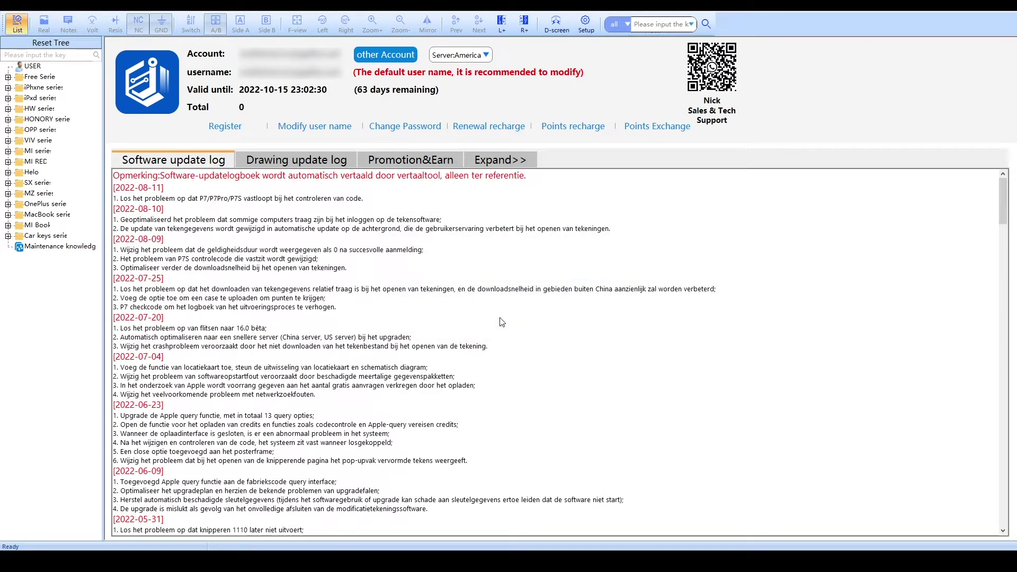
pyautogui.click(440, 161)
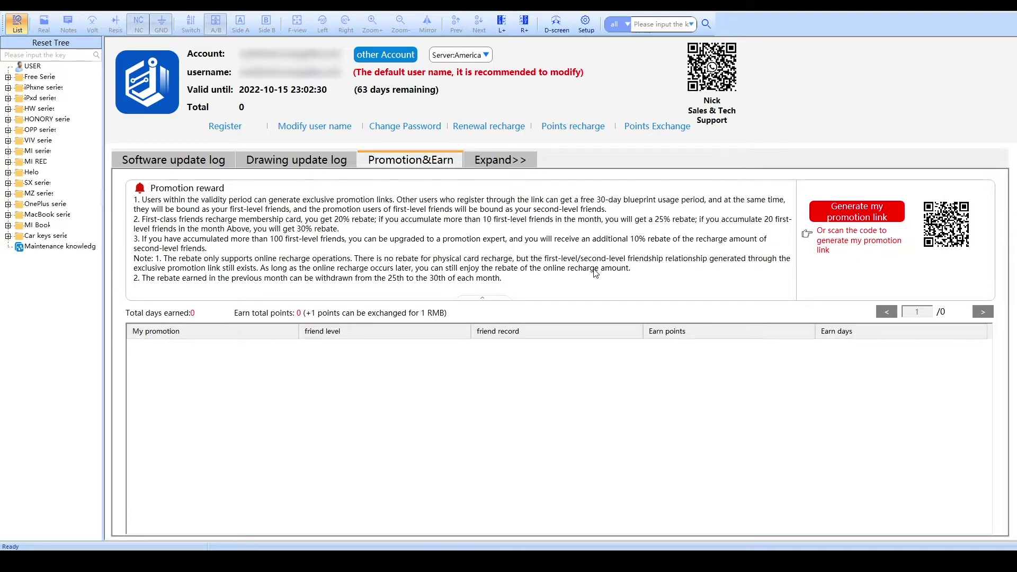
pyautogui.click(226, 132)
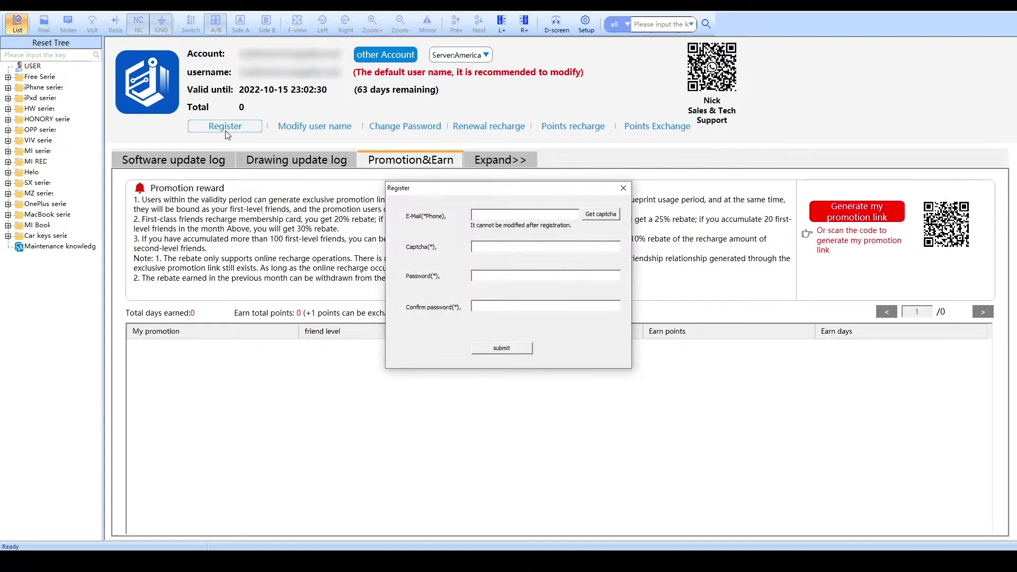
pyautogui.click(511, 215)
pyautogui.click(536, 243)
pyautogui.click(622, 189)
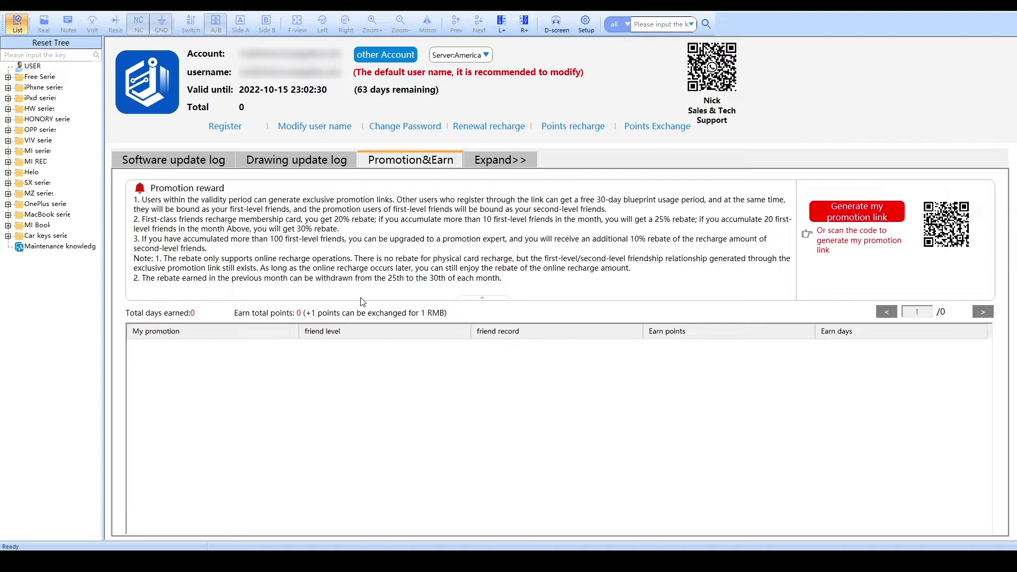
# Change the account user name to 'Micro Supplies' and confirm the change
pyautogui.click(333, 131)
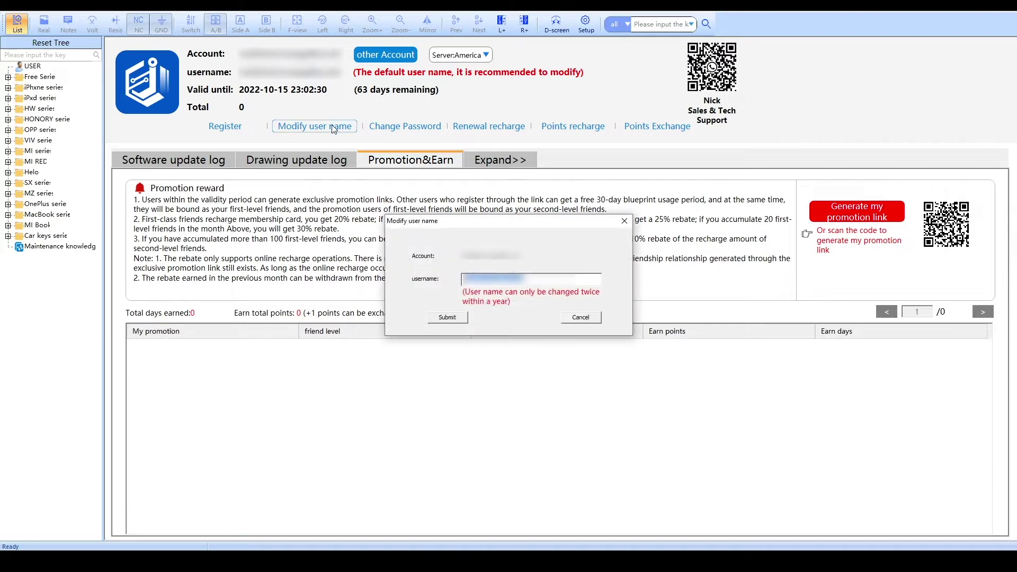
pyautogui.click(539, 277)
pyautogui.moveTo(539, 276); pyautogui.dragTo(444, 275)
pyautogui.write('Micro Supplies')
pyautogui.click(447, 317)
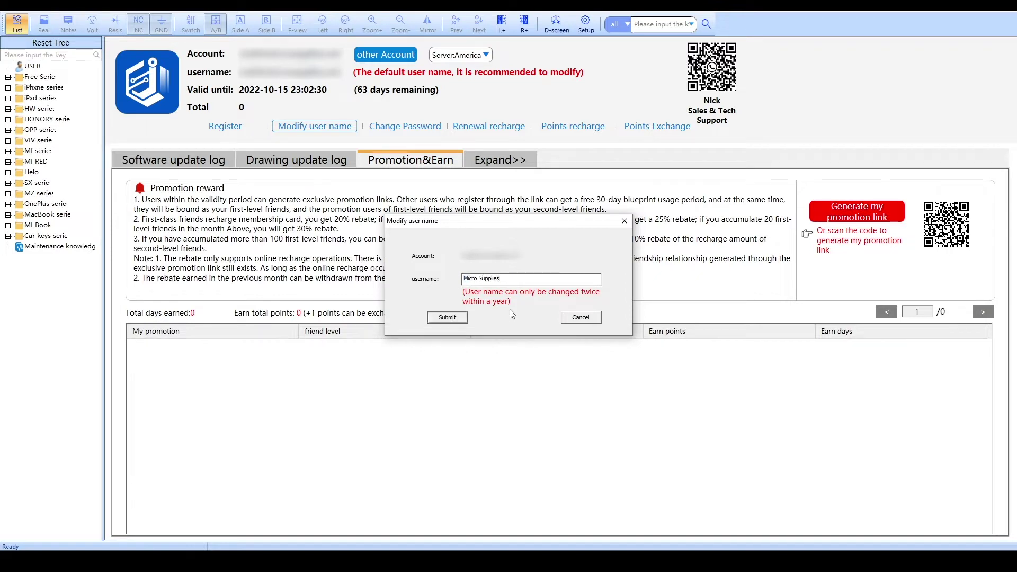
pyautogui.click(548, 305)
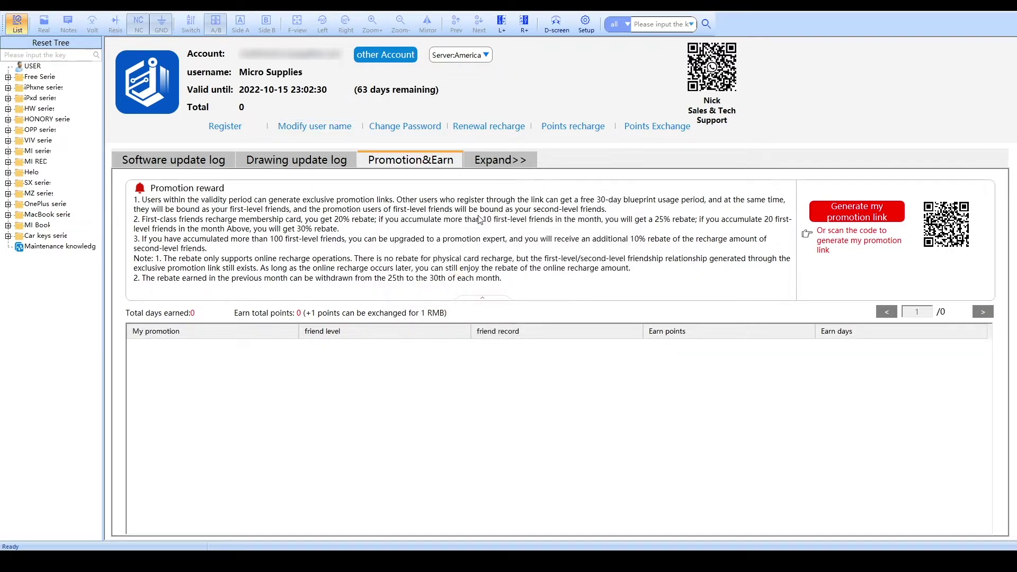
pyautogui.click(395, 146)
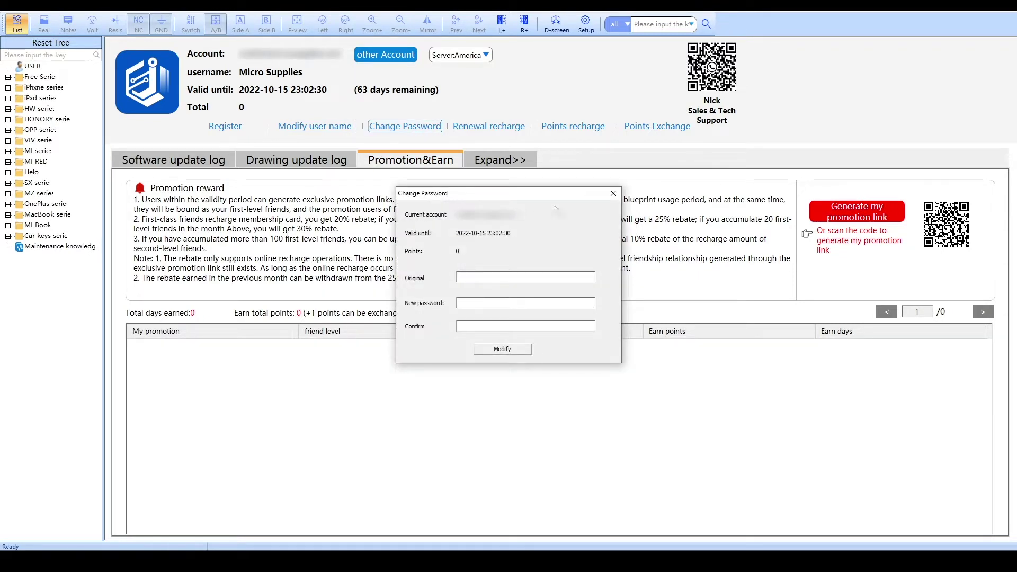
pyautogui.click(612, 193)
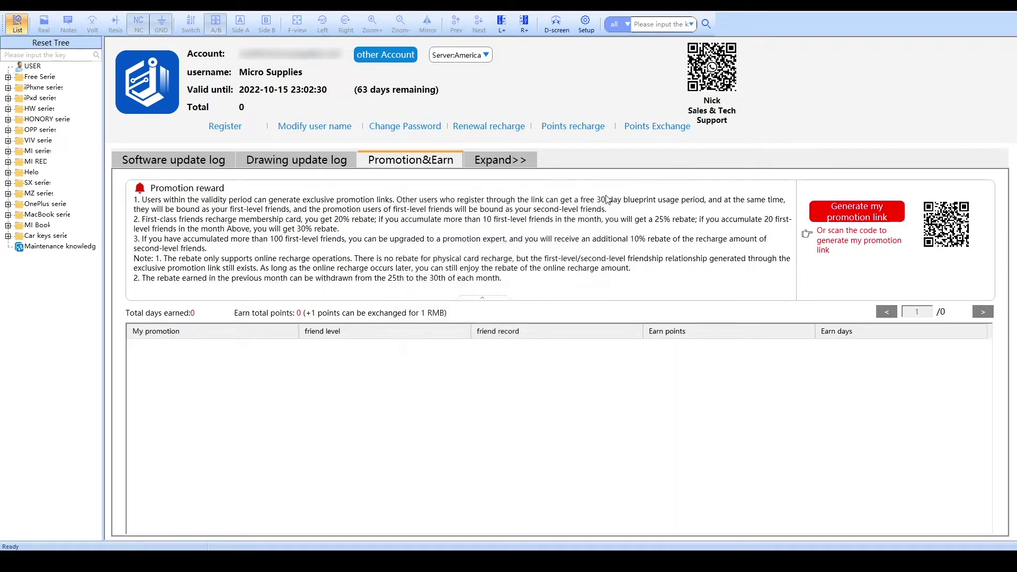
pyautogui.click(496, 135)
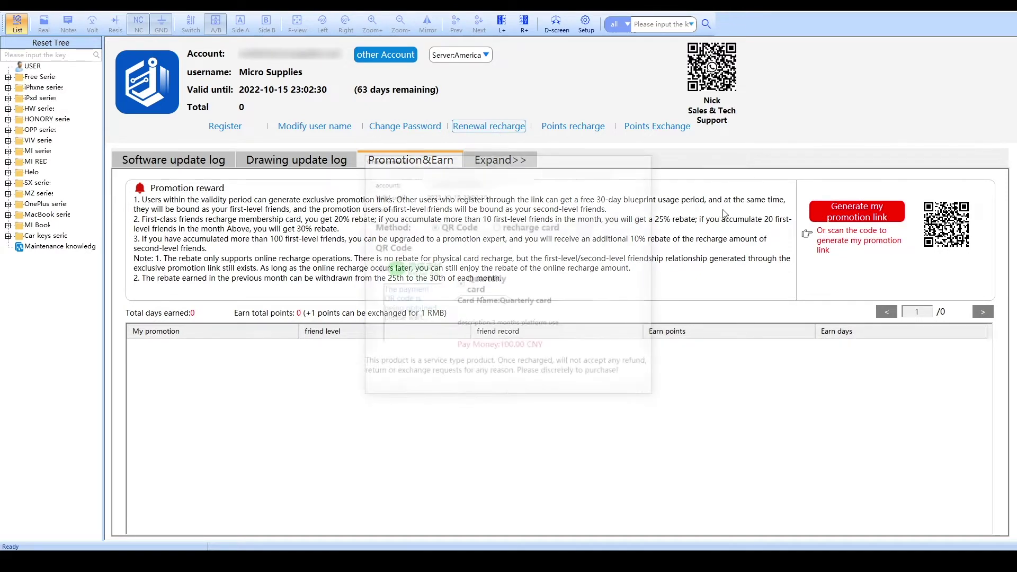
pyautogui.click(533, 226)
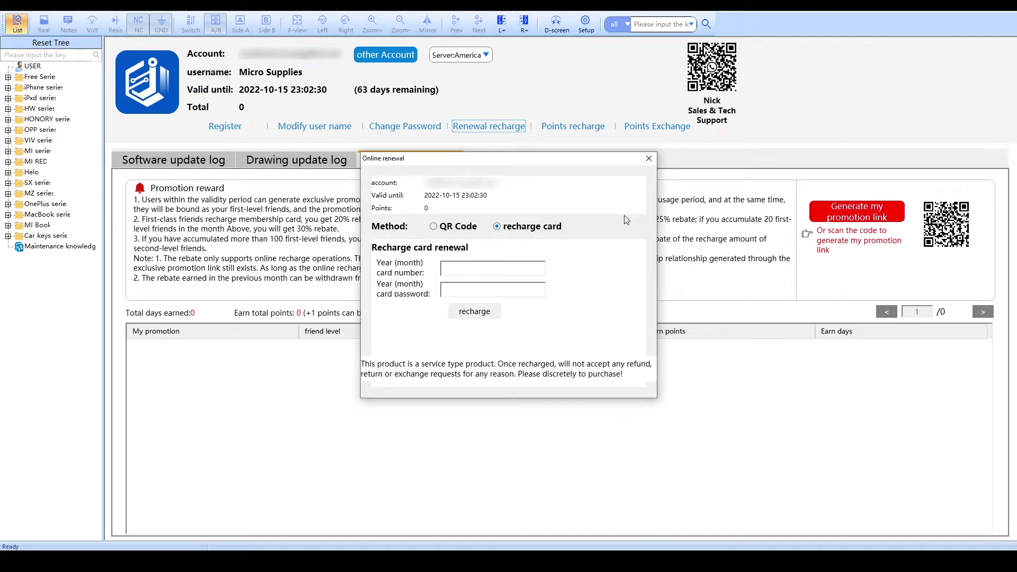
pyautogui.click(649, 158)
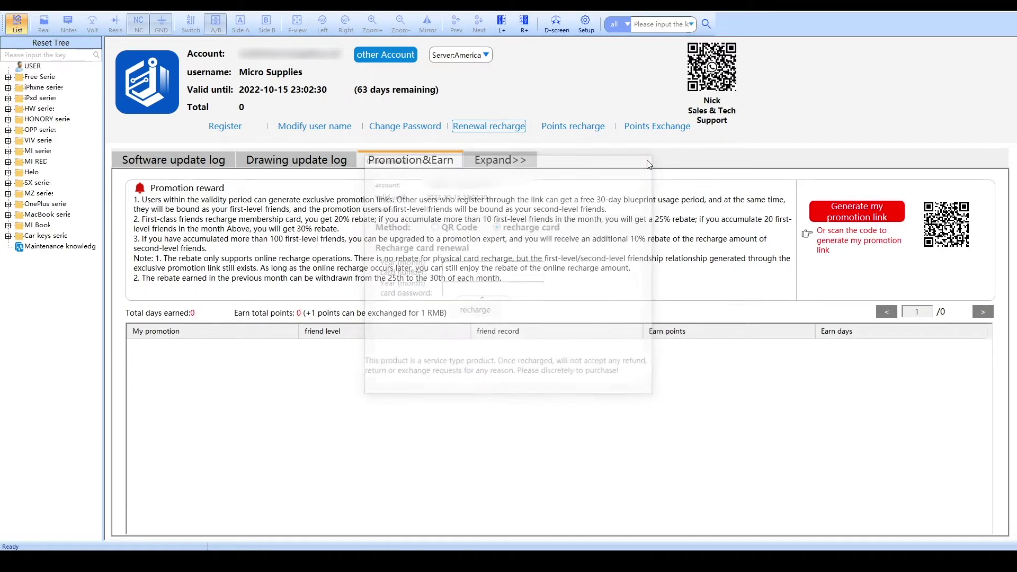
pyautogui.click(562, 128)
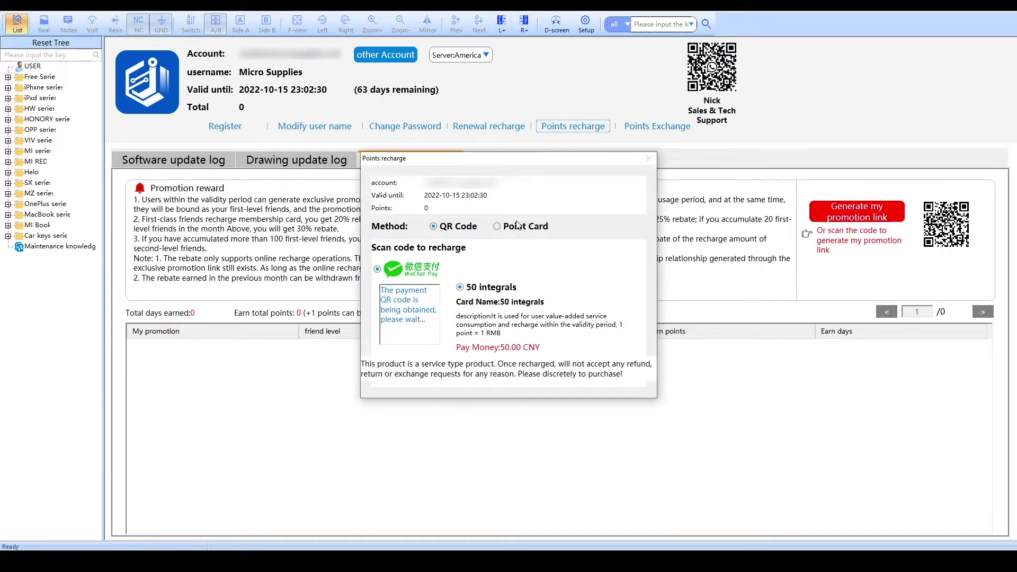
pyautogui.click(518, 225)
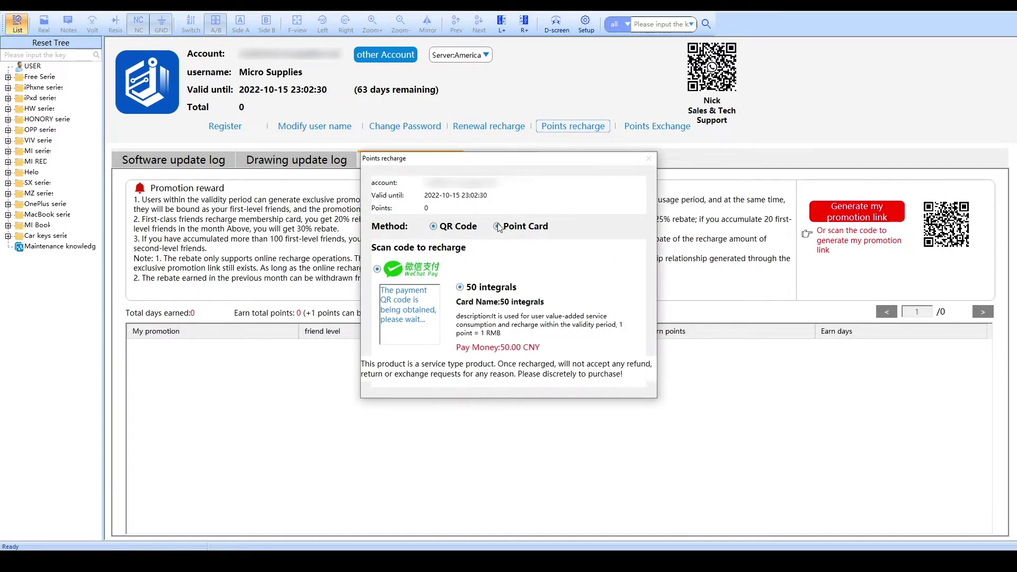
pyautogui.click(648, 158)
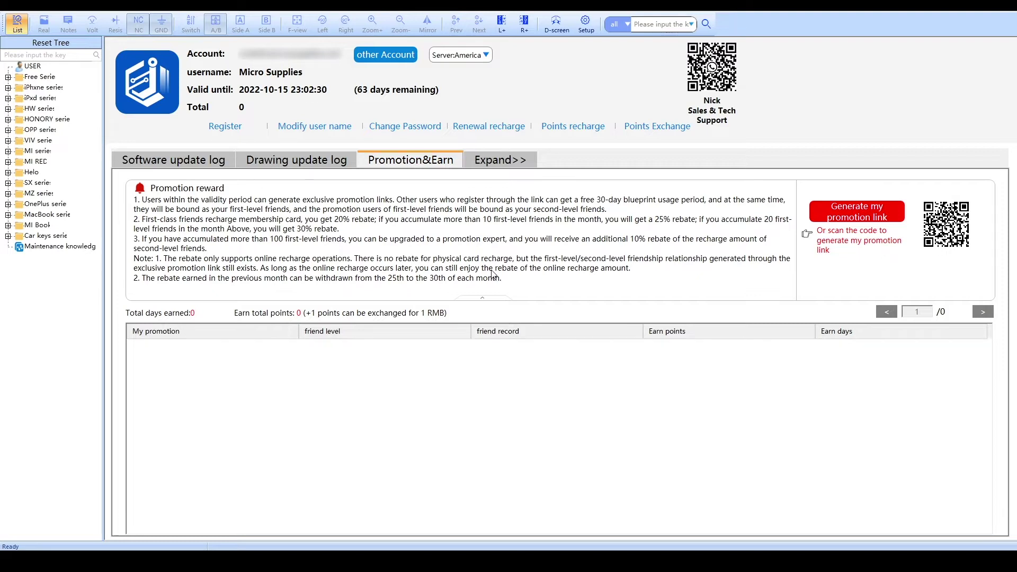
# Expand iPhone series and iPhone 12, then open the iPhone 12 motherboard drawing with its schematic
pyautogui.click(8, 88)
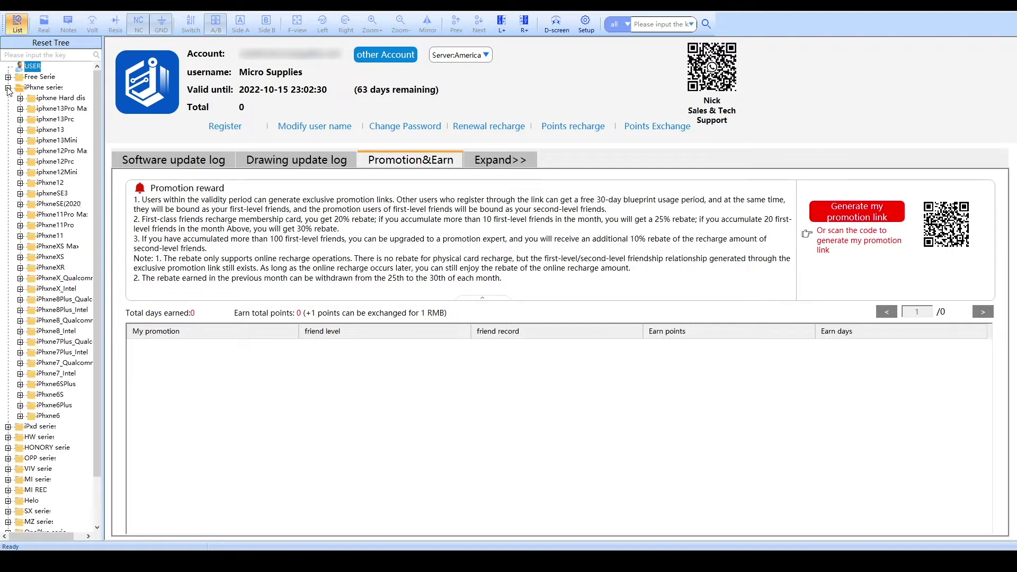
pyautogui.click(20, 182)
pyautogui.doubleClick(61, 196)
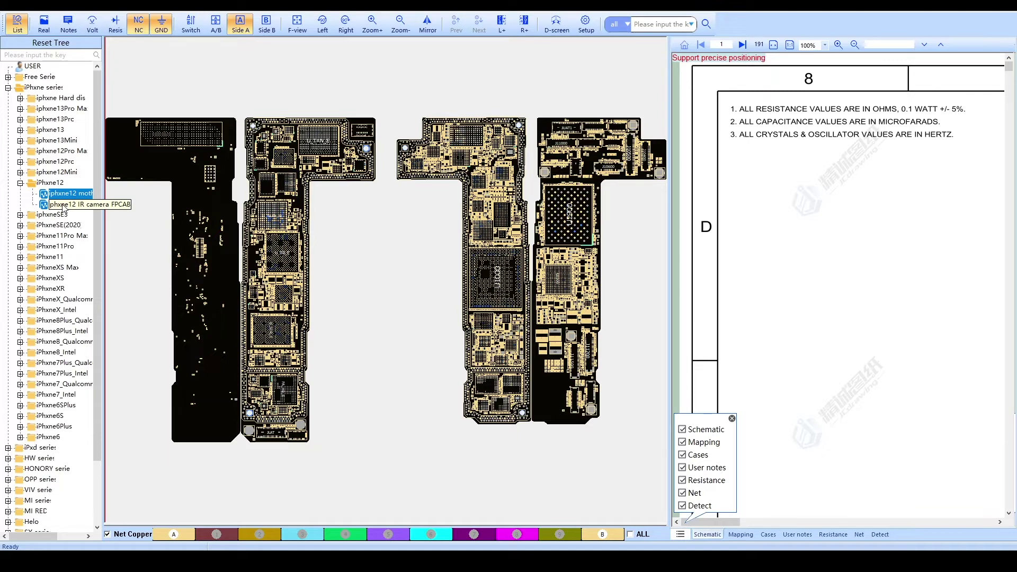
# Select J_INT_TOP and pan the schematic to page 13's Stiffeners, Shields and Tangier Underfill Dam sections
pyautogui.click(373, 264)
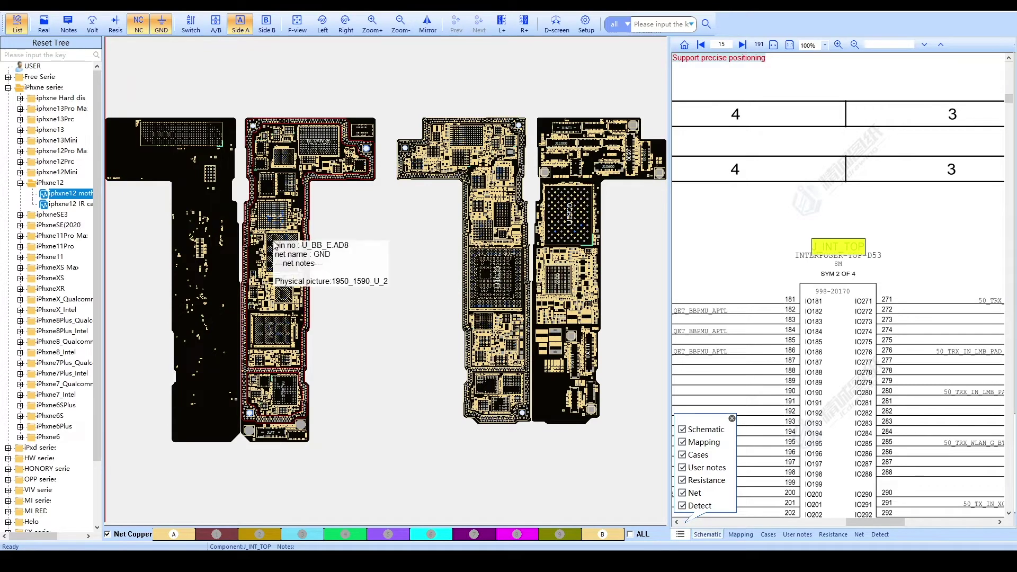
pyautogui.scroll(5, 288, 269)
pyautogui.scroll(-10, 295, 286)
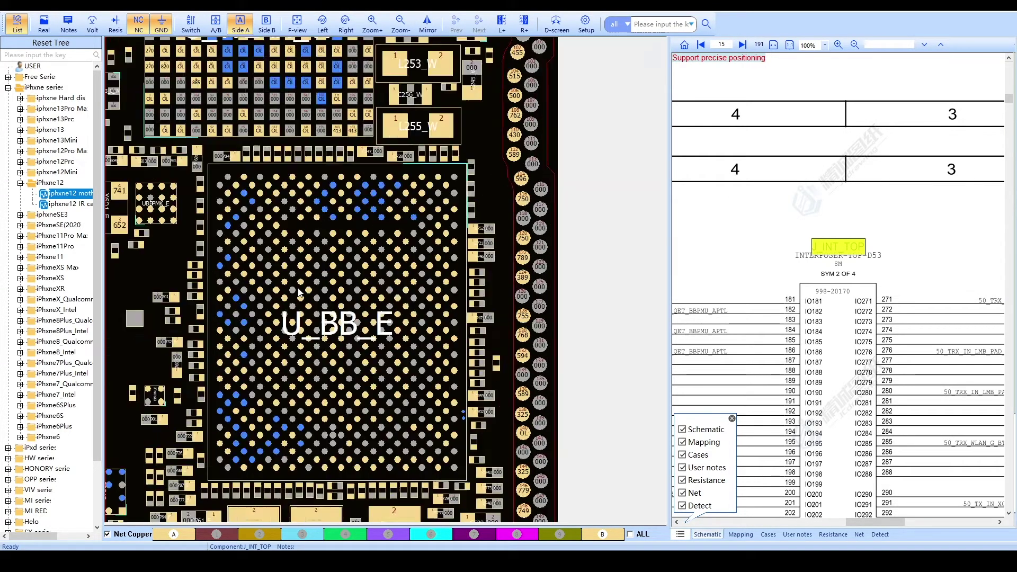
pyautogui.scroll(5, 300, 292)
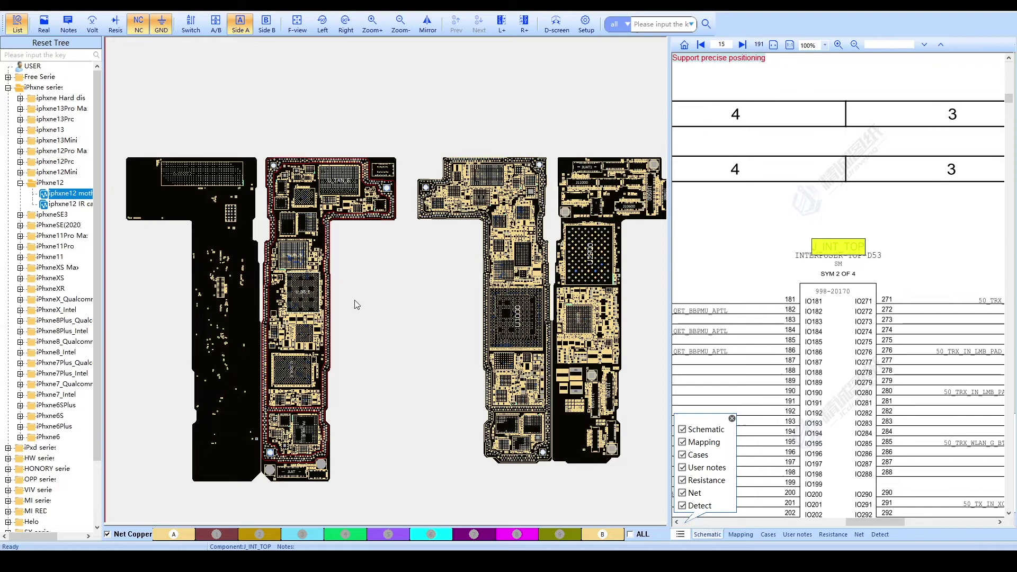
pyautogui.scroll(2, 248, 269)
pyautogui.scroll(-4, 306, 336)
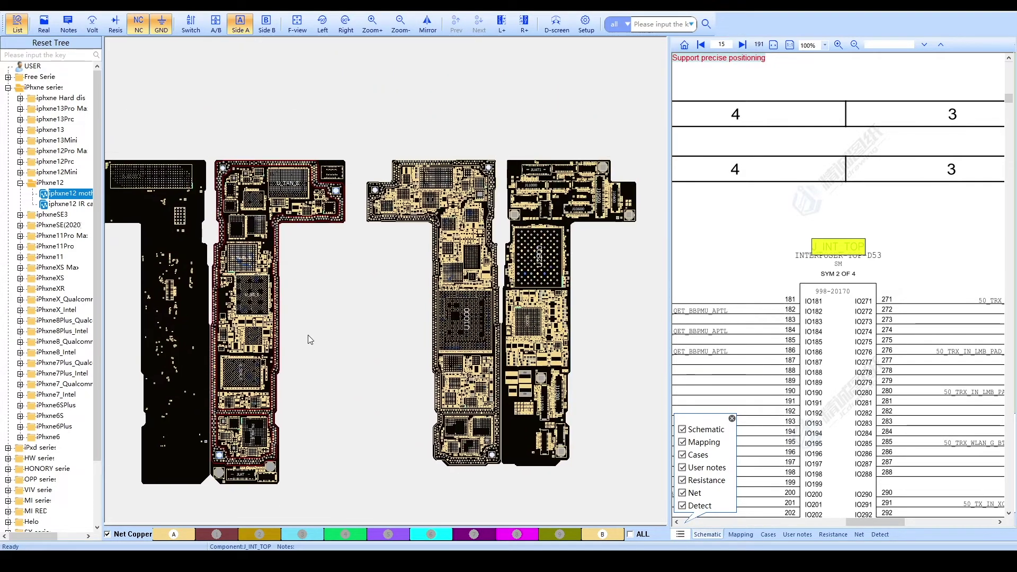
pyautogui.scroll(2, 325, 254)
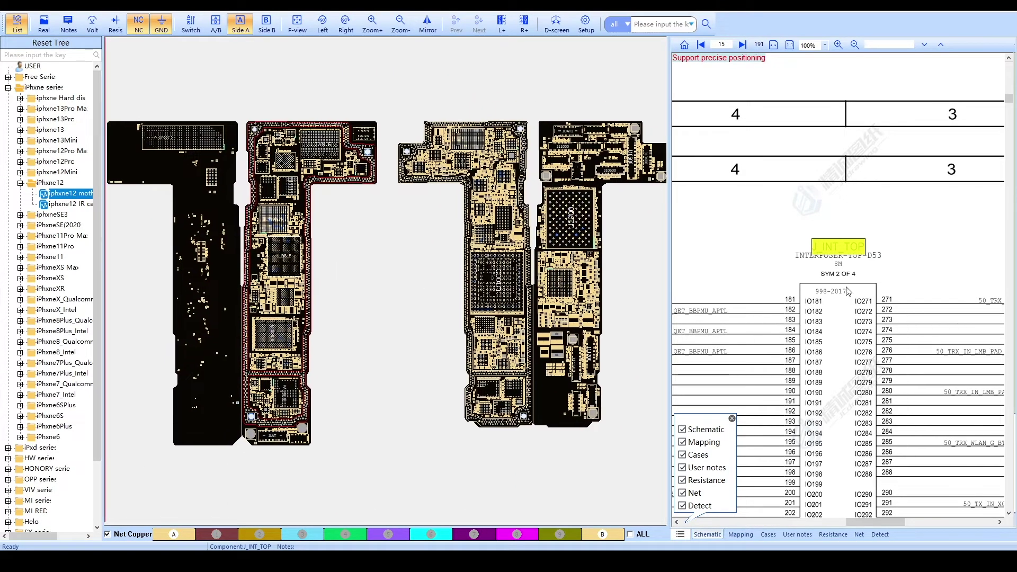
pyautogui.scroll(-5, 848, 291)
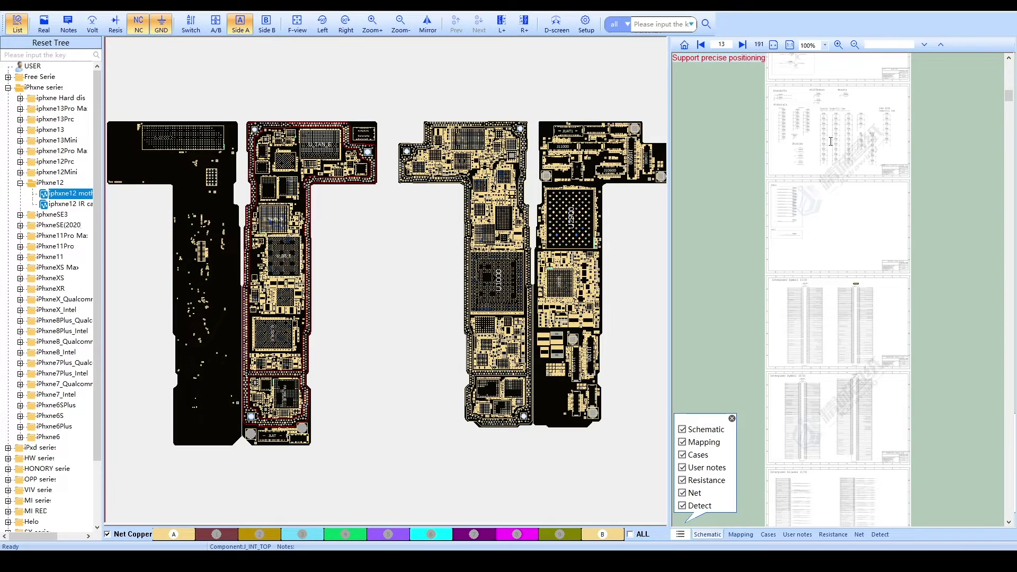
pyautogui.scroll(5, 830, 142)
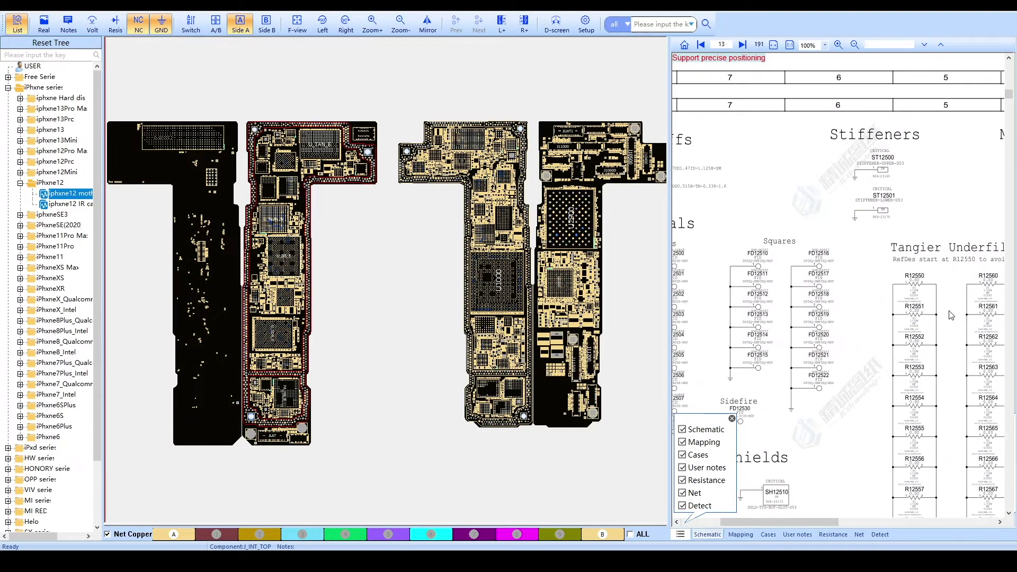
pyautogui.moveTo(951, 315); pyautogui.dragTo(898, 248)
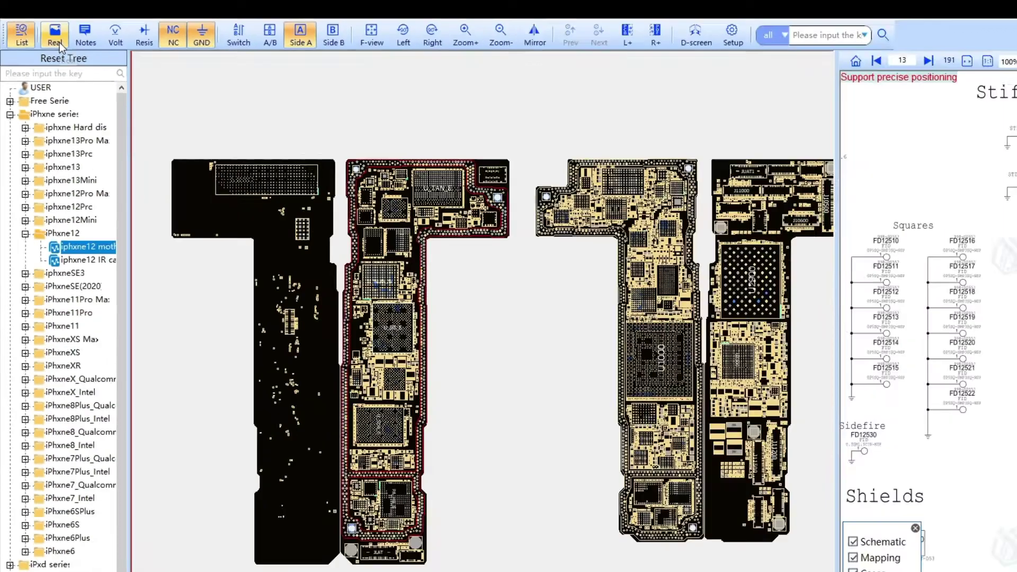
# Show the board as Real photos, pan over the SDR865, PMX55 and SDX55 chips, then turn Real off
pyautogui.click(59, 42)
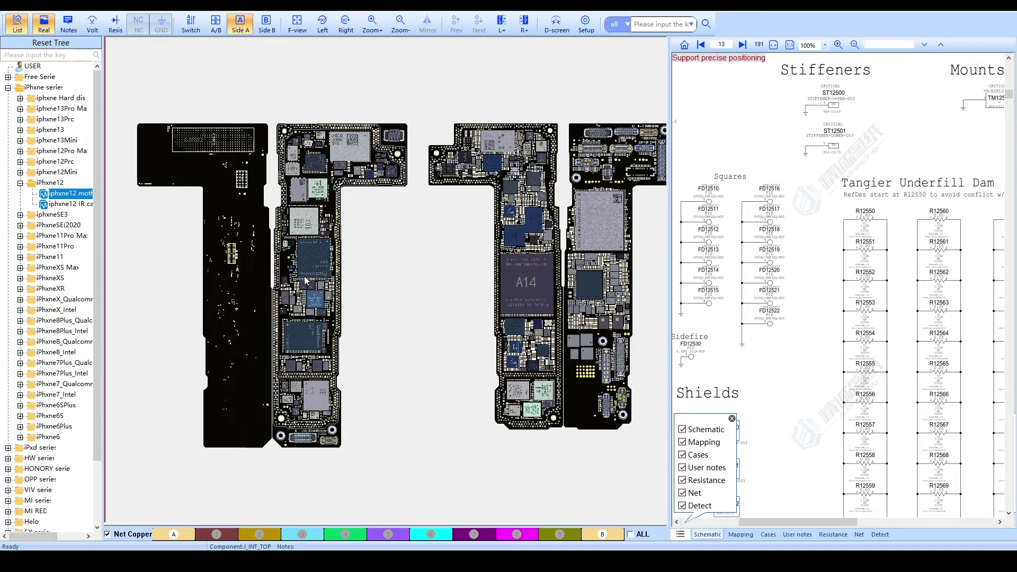
pyautogui.scroll(2, 306, 280)
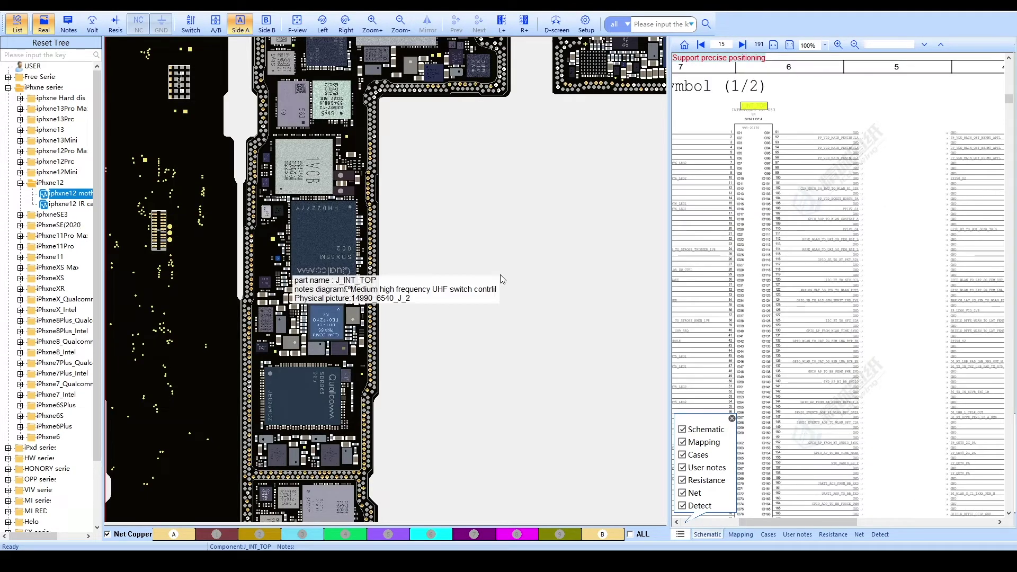
pyautogui.moveTo(183, 281); pyautogui.dragTo(214, 244)
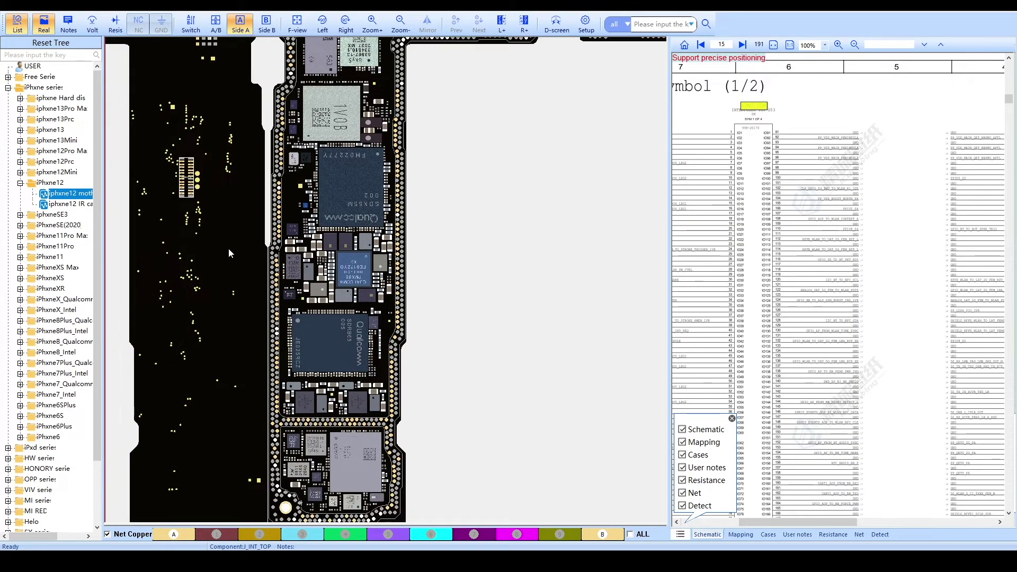
pyautogui.scroll(3, 278, 404)
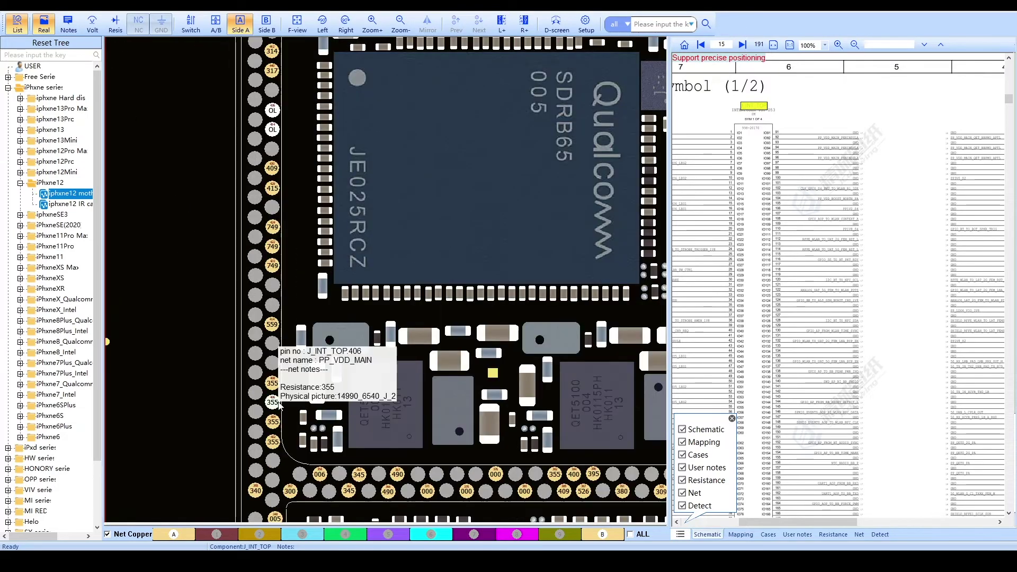
pyautogui.moveTo(314, 380); pyautogui.dragTo(171, 506)
pyautogui.moveTo(175, 133); pyautogui.dragTo(183, 421)
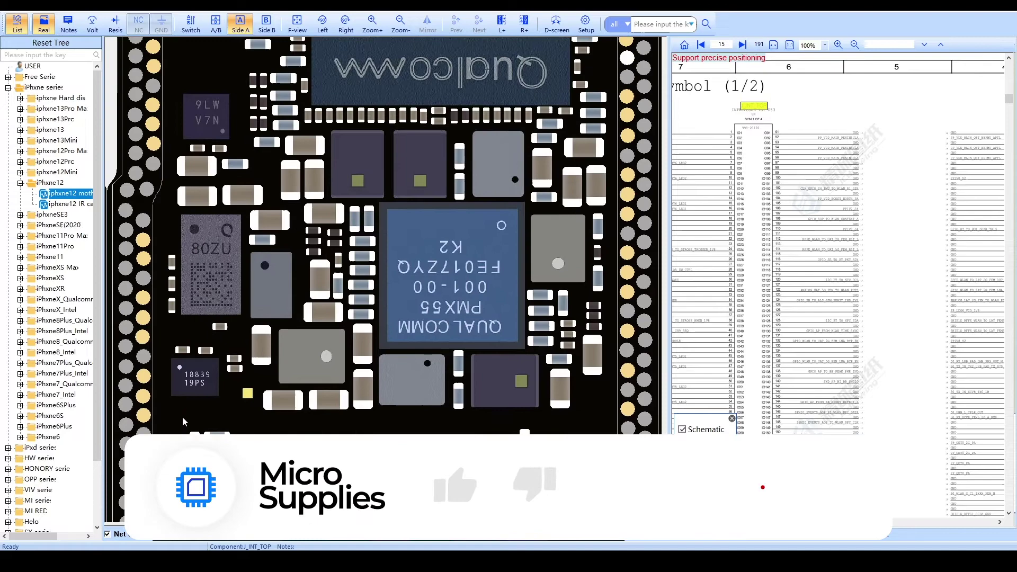
pyautogui.moveTo(205, 53); pyautogui.dragTo(211, 248)
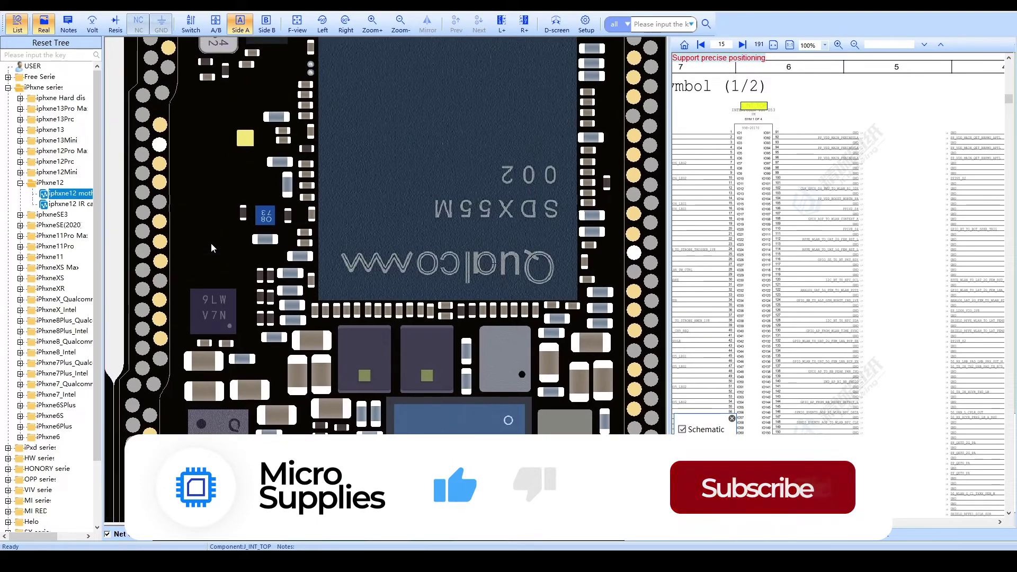
pyautogui.scroll(-5, 212, 247)
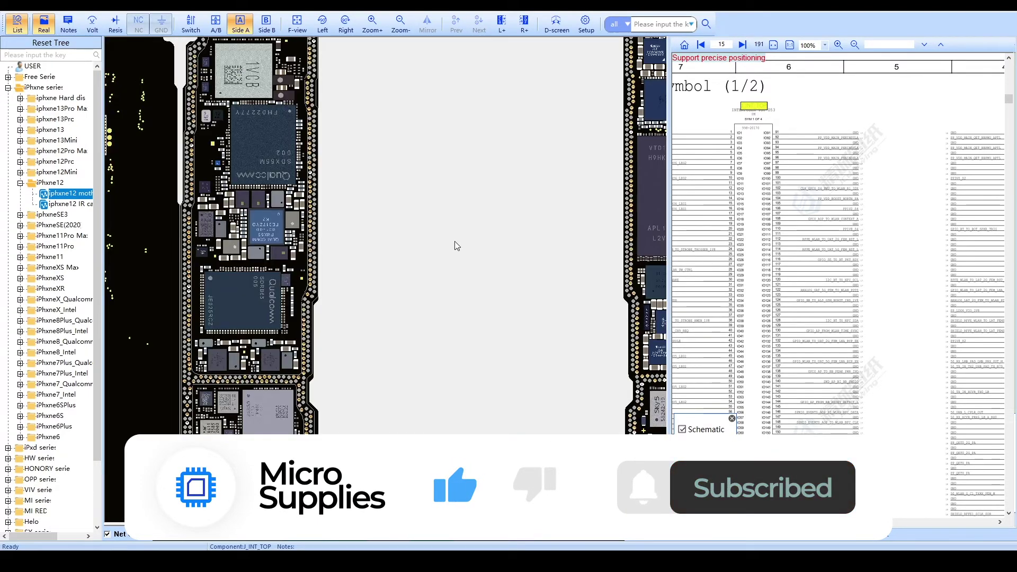
pyautogui.click(40, 31)
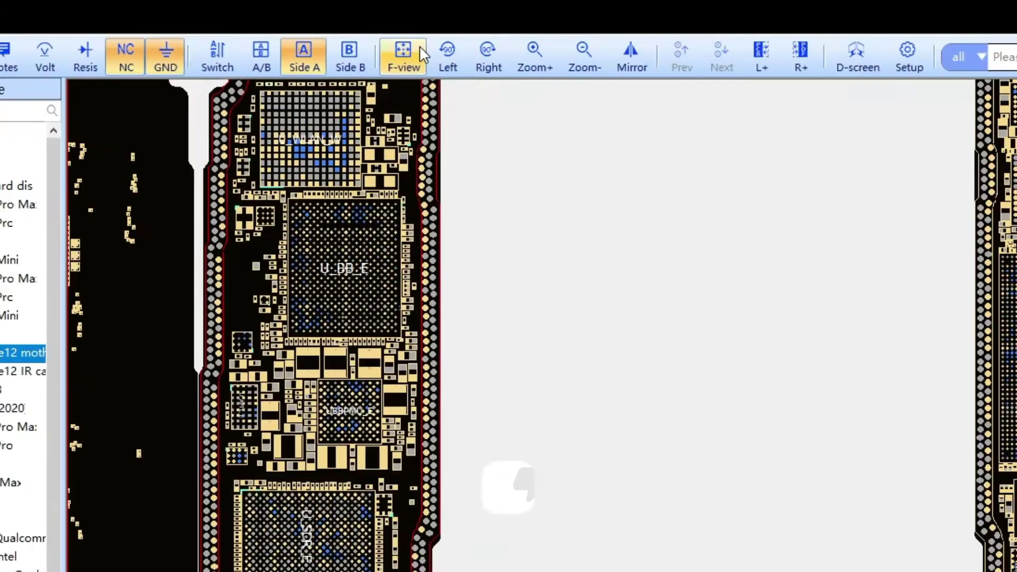
# Fit the board, rotate it left twice and right twice back upright, then zoom in and out
pyautogui.click(532, 85)
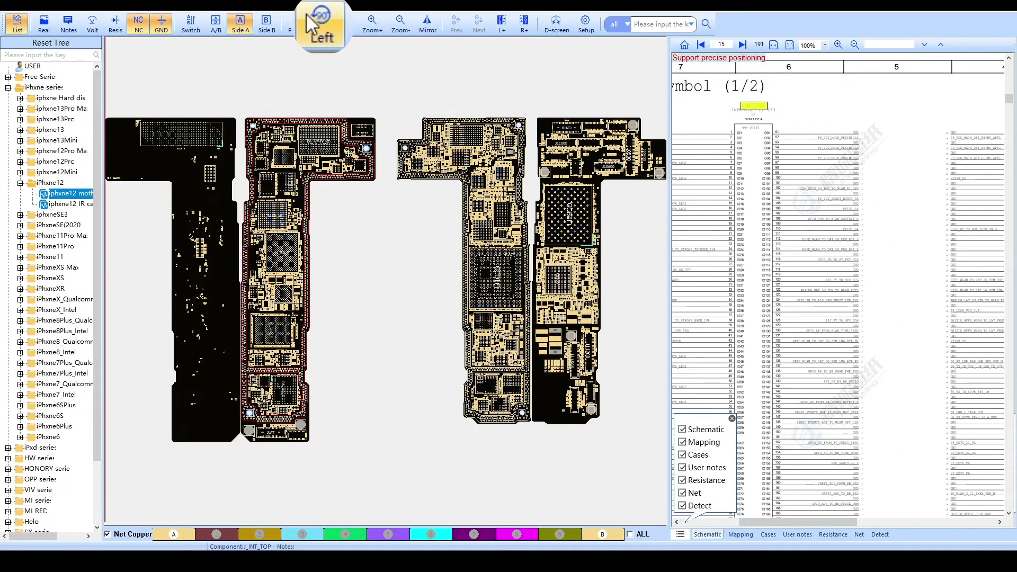
pyautogui.click(312, 24)
pyautogui.click(307, 14)
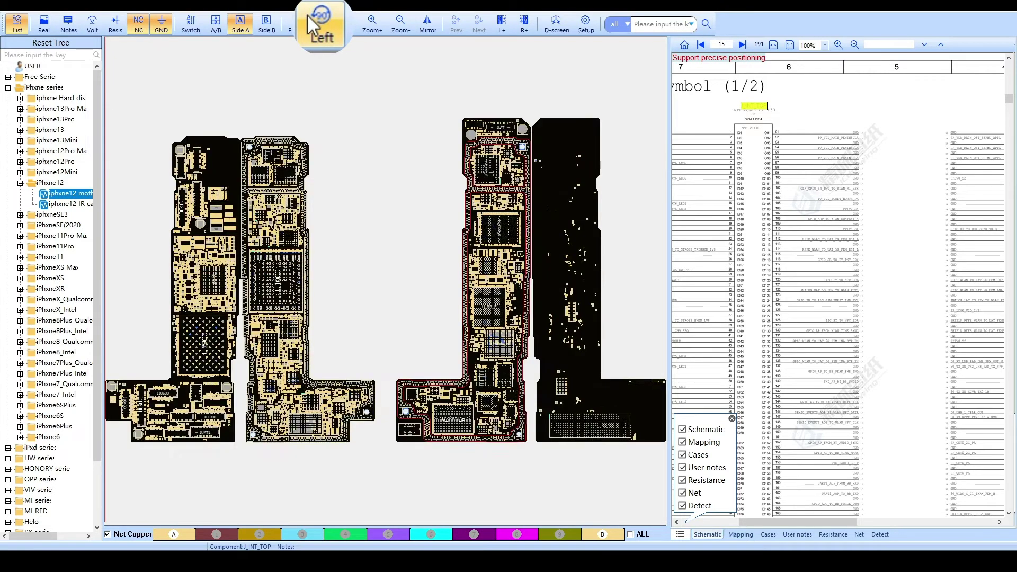
pyautogui.click(339, 35)
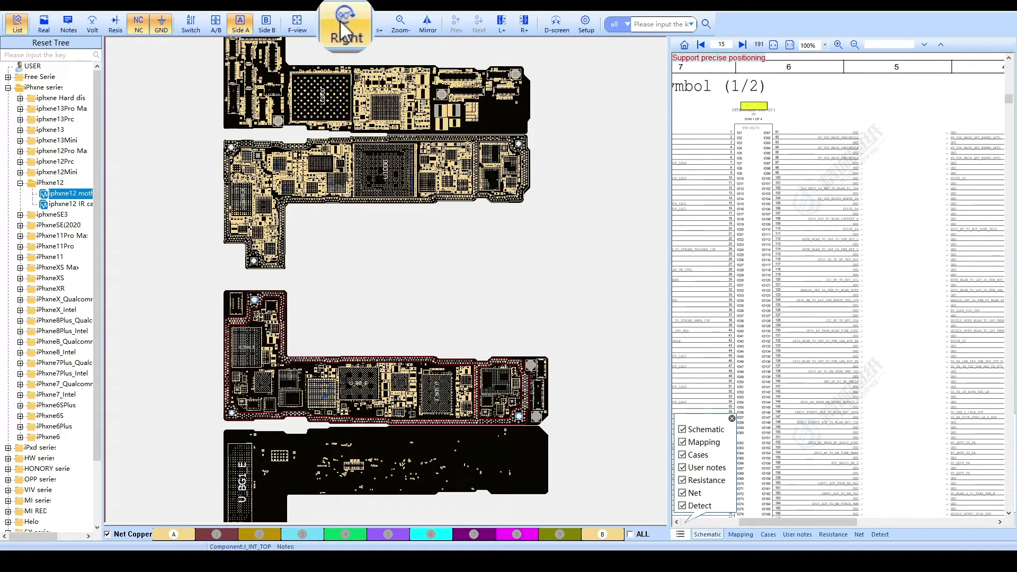
pyautogui.click(342, 32)
pyautogui.click(351, 27)
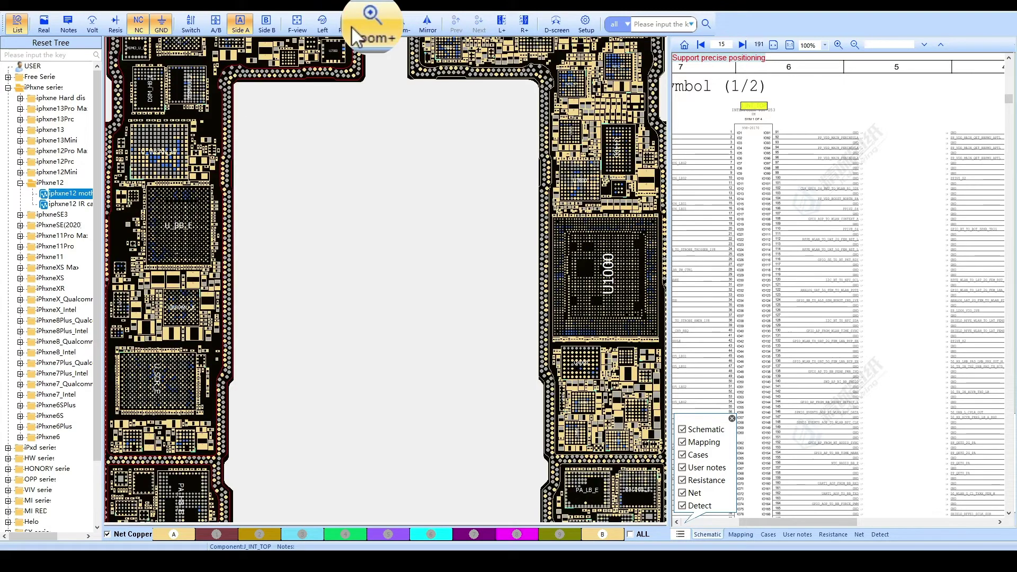
pyautogui.click(400, 28)
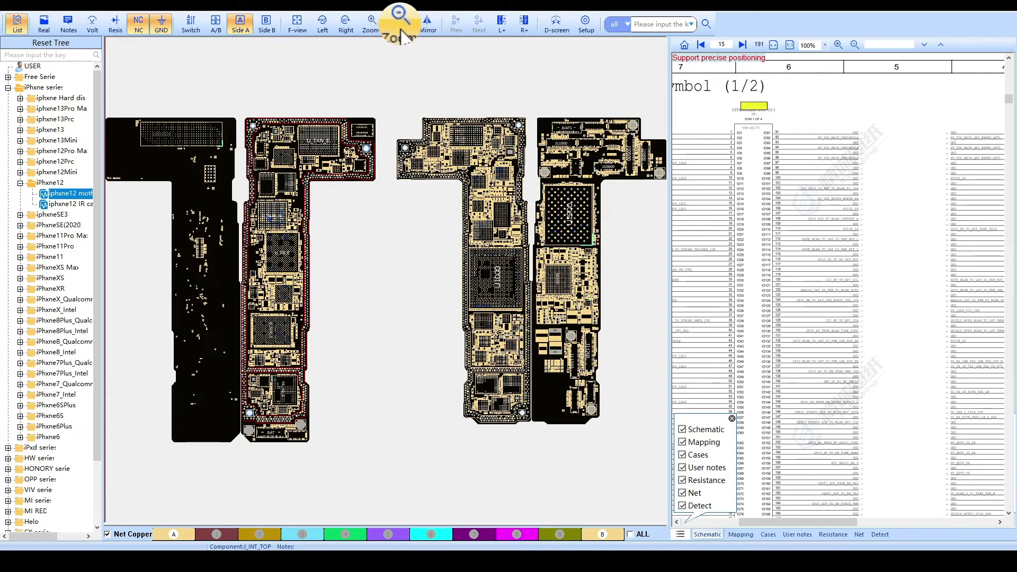
# Mirror the board, then pick C8102 and U1000 so the schematic shows page 80 SOC: CPU/GPU
pyautogui.scroll(3, 200, 189)
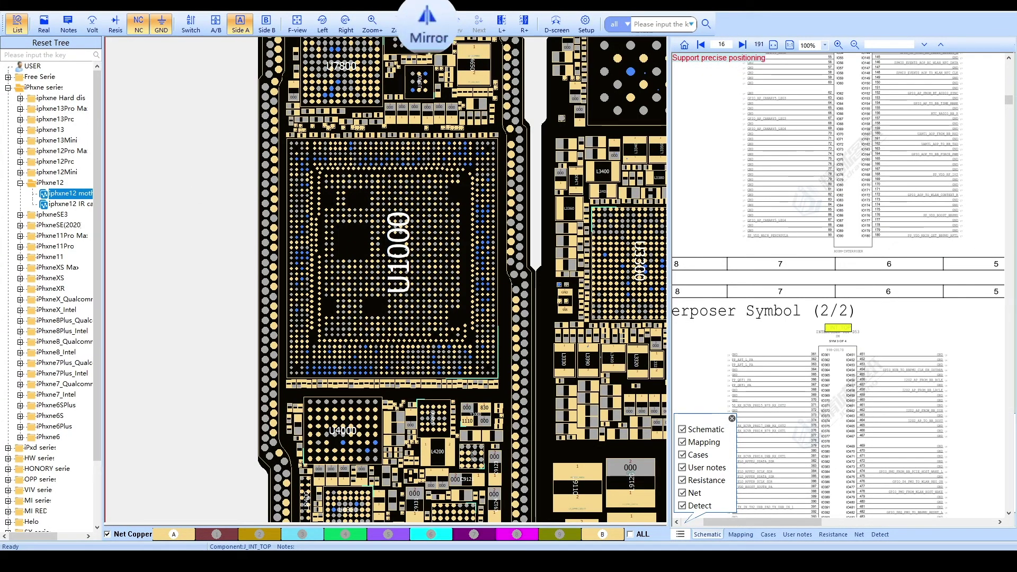
pyautogui.click(432, 38)
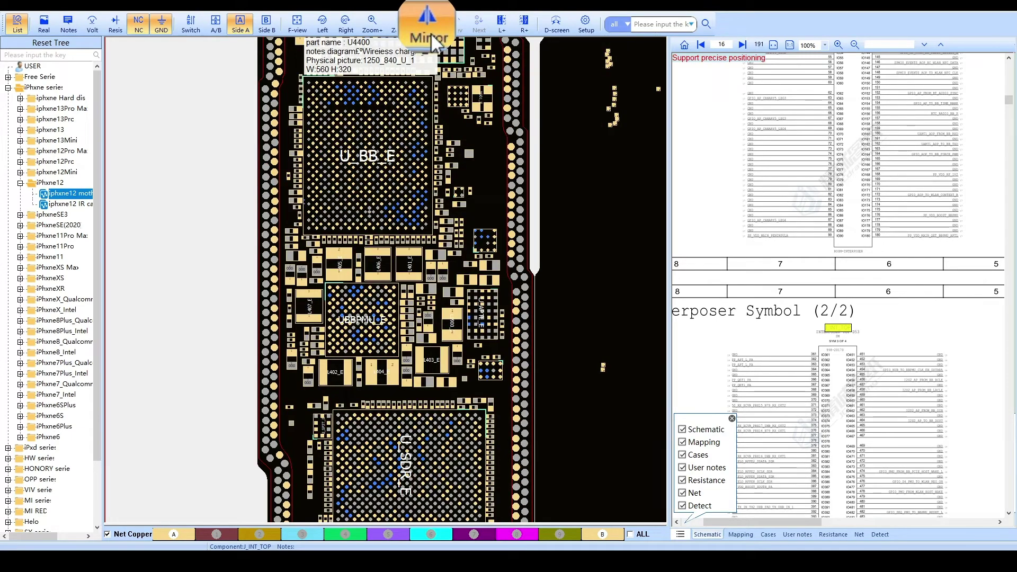
pyautogui.scroll(-5, 252, 188)
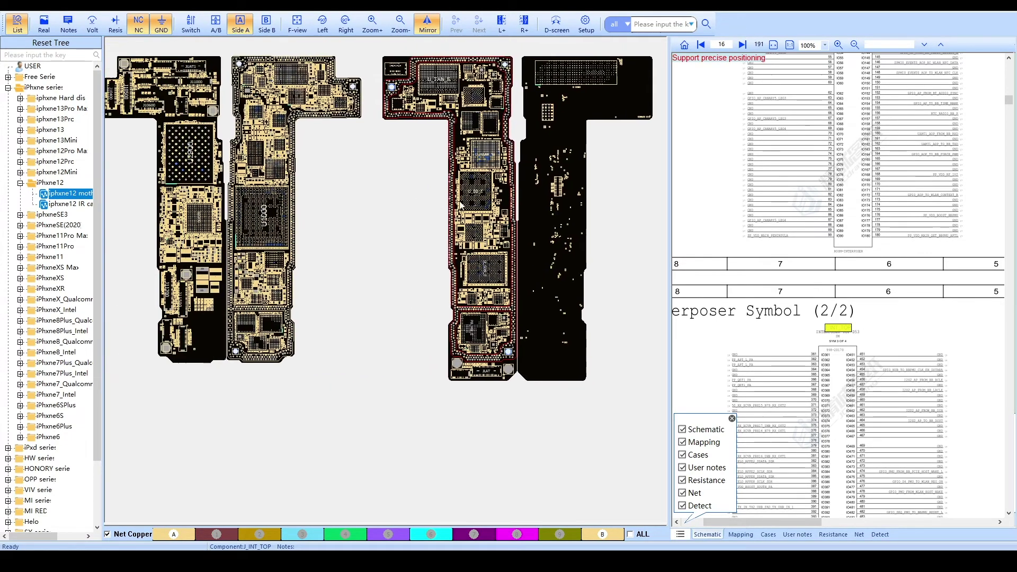
pyautogui.scroll(5, 373, 229)
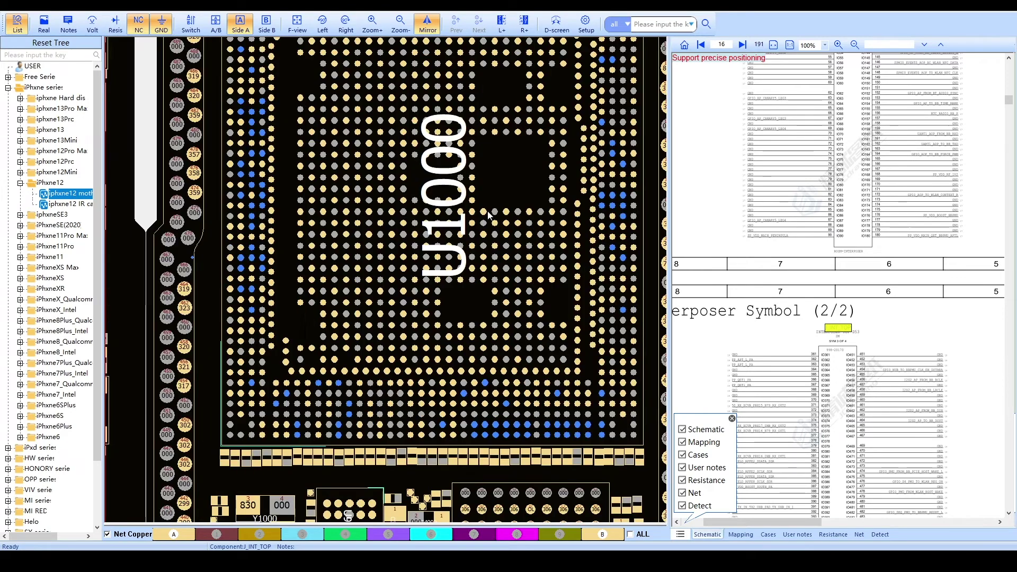
pyautogui.moveTo(519, 170); pyautogui.dragTo(447, 249)
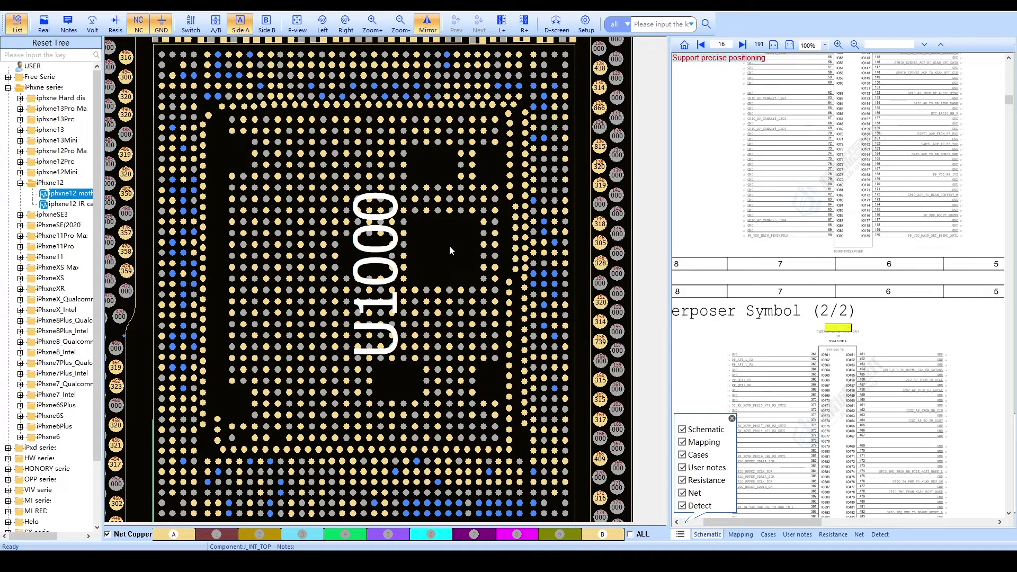
pyautogui.click(449, 247)
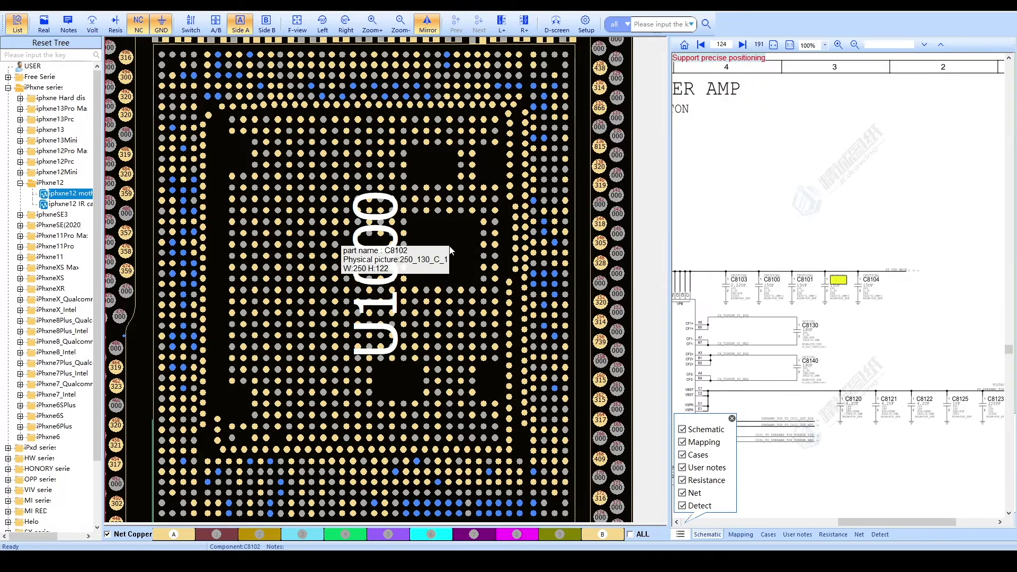
pyautogui.click(377, 254)
pyautogui.scroll(-5, 335, 256)
# Search for part U8100 to show it close up on the board with its pin values
pyautogui.click(688, 22)
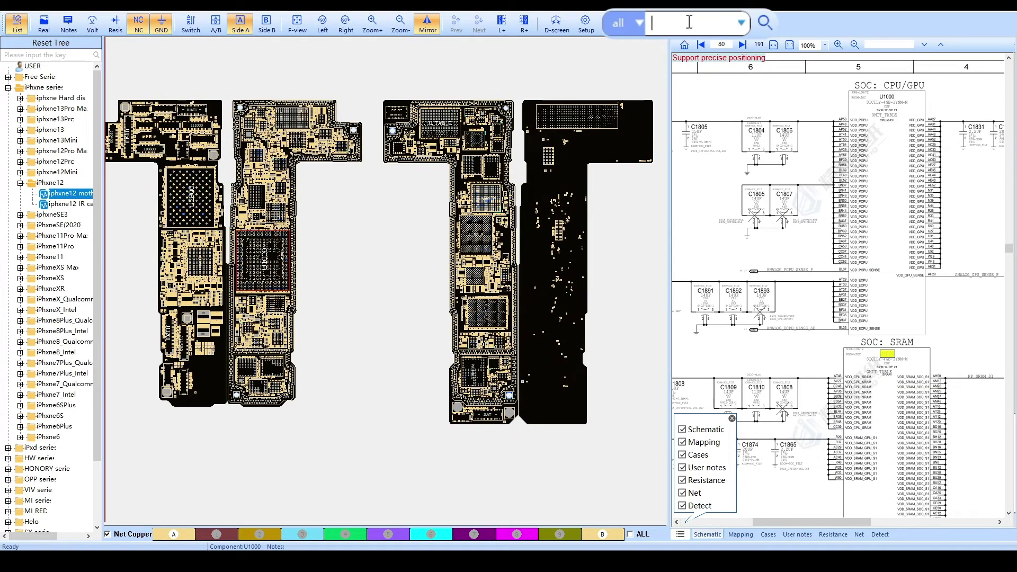
pyautogui.write('U')
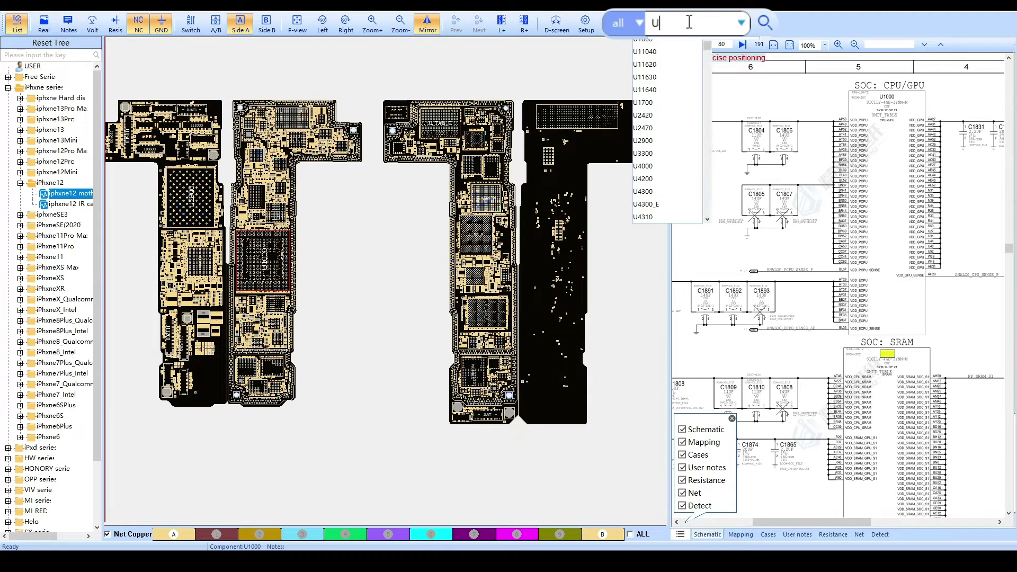
pyautogui.write('8100')
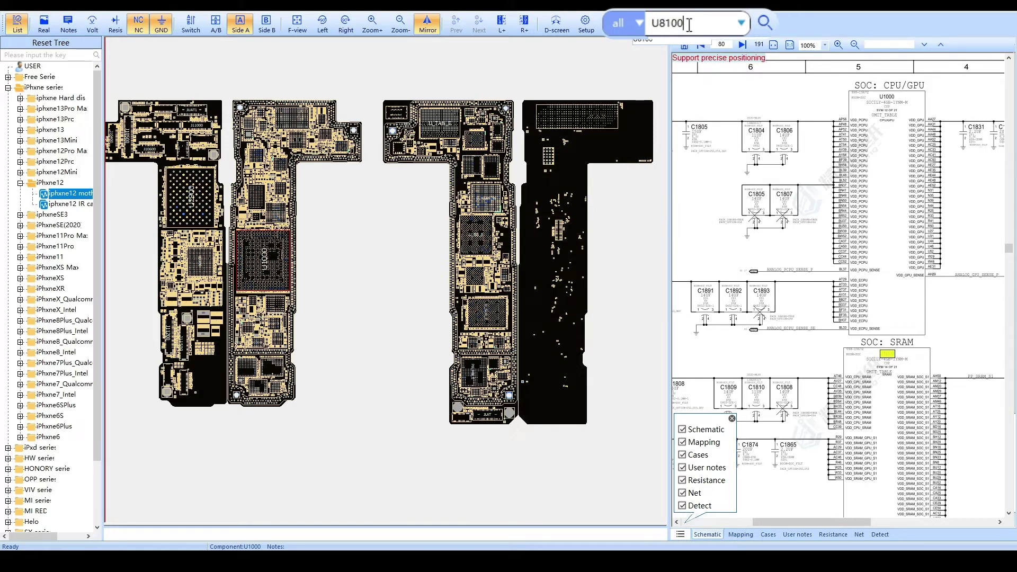
pyautogui.click(653, 42)
pyautogui.click(763, 24)
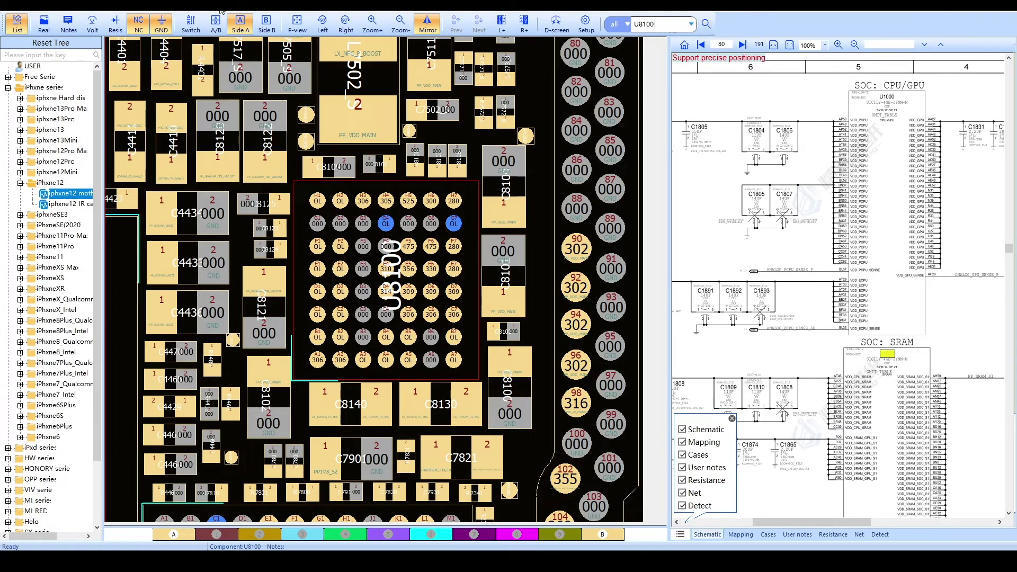
# View the U8100 area as Real photos, show J_INT_TOP on schematic page 184, then turn Real off
pyautogui.click(44, 24)
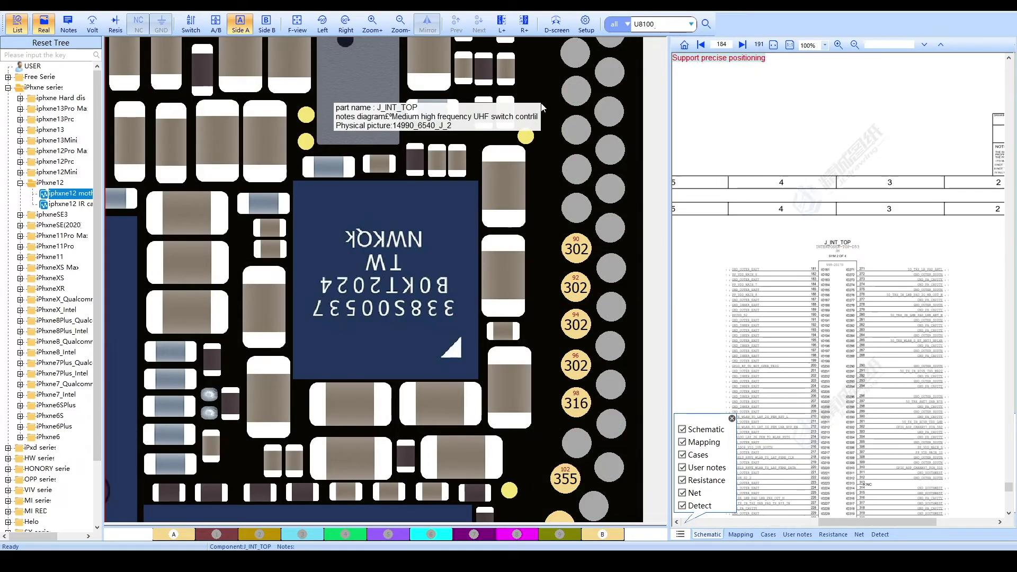
pyautogui.click(541, 104)
pyautogui.scroll(-4, 541, 104)
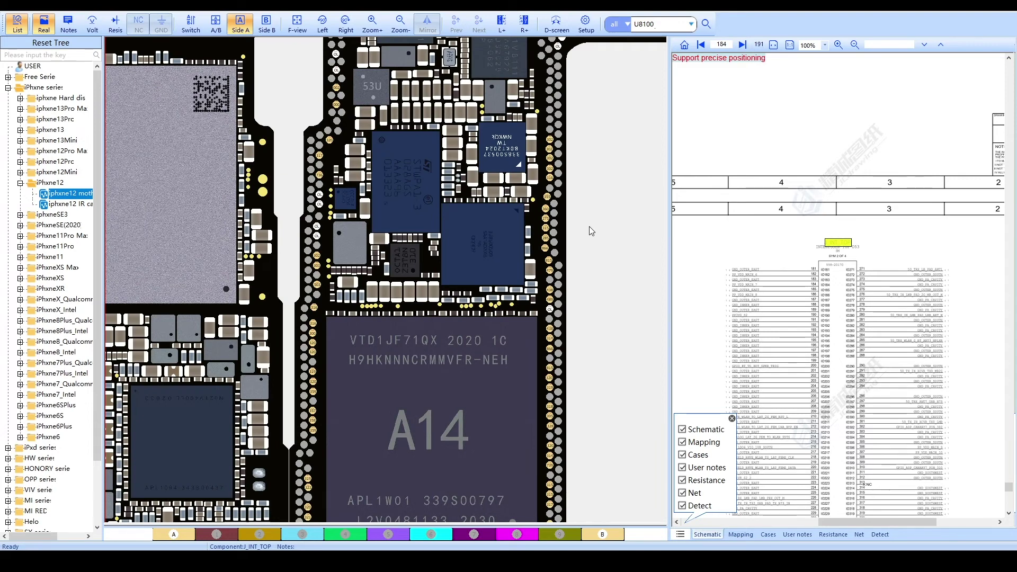
pyautogui.scroll(-2, 589, 227)
pyautogui.moveTo(549, 275); pyautogui.dragTo(457, 201)
pyautogui.click(45, 29)
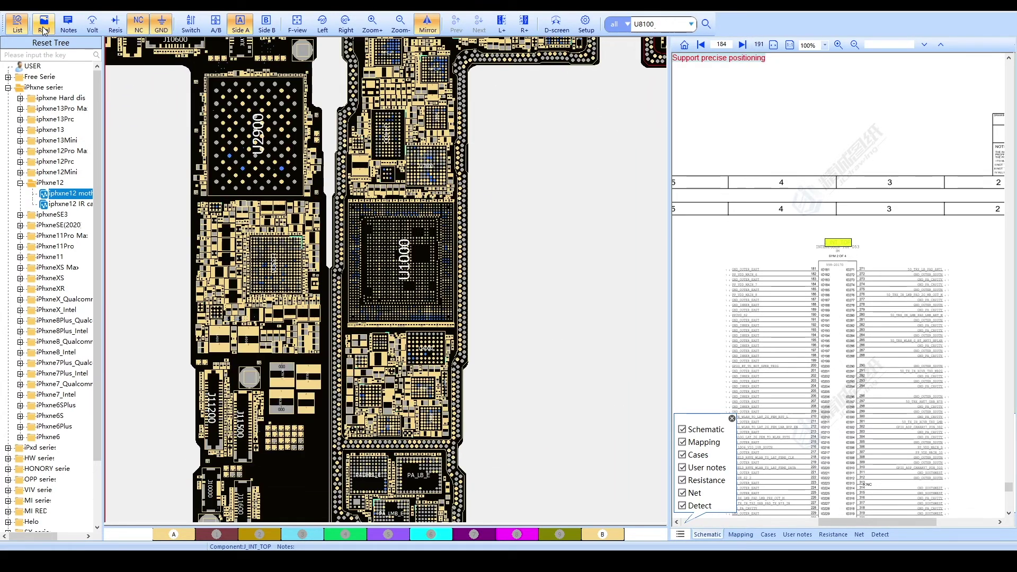